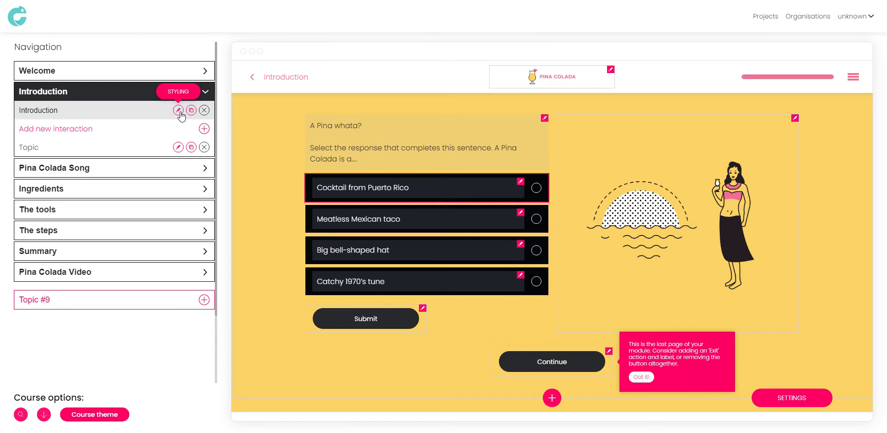
# Step: In the Introduction interaction, format the question title "A Pina whata?" as Heading 2
pyautogui.click(178, 110)
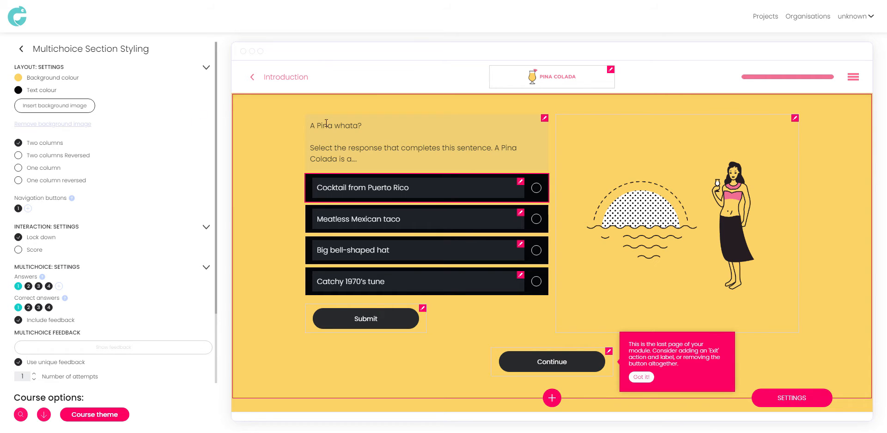
pyautogui.tripleClick(372, 128)
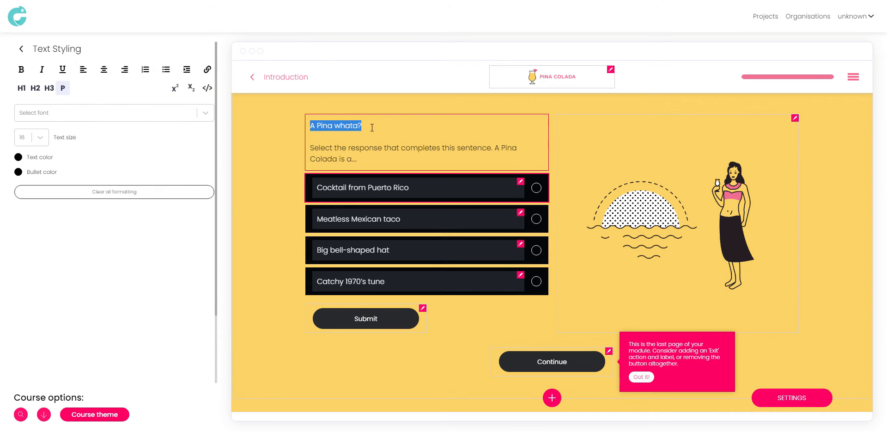
pyautogui.click(35, 88)
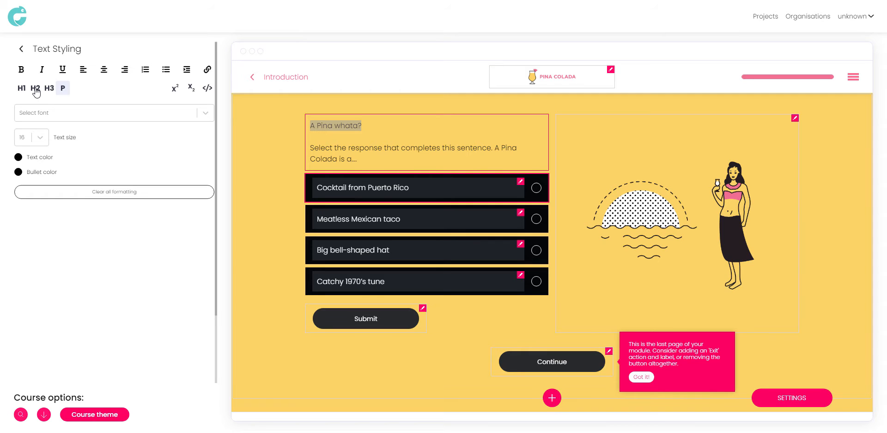
pyautogui.click(36, 89)
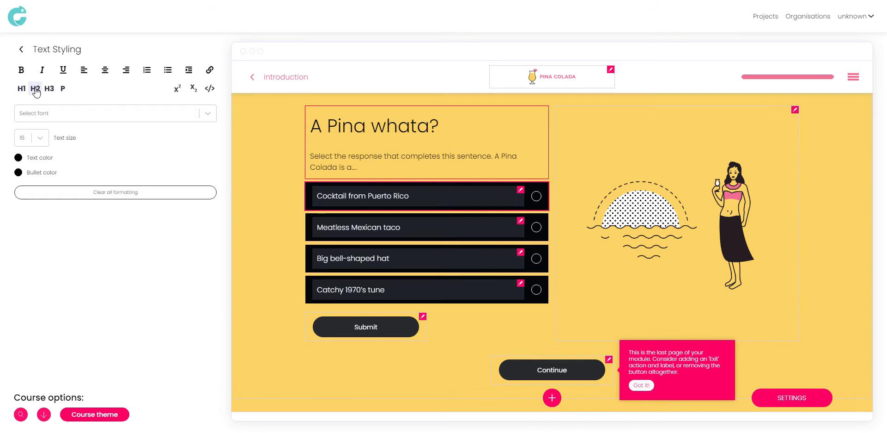
pyautogui.click(22, 50)
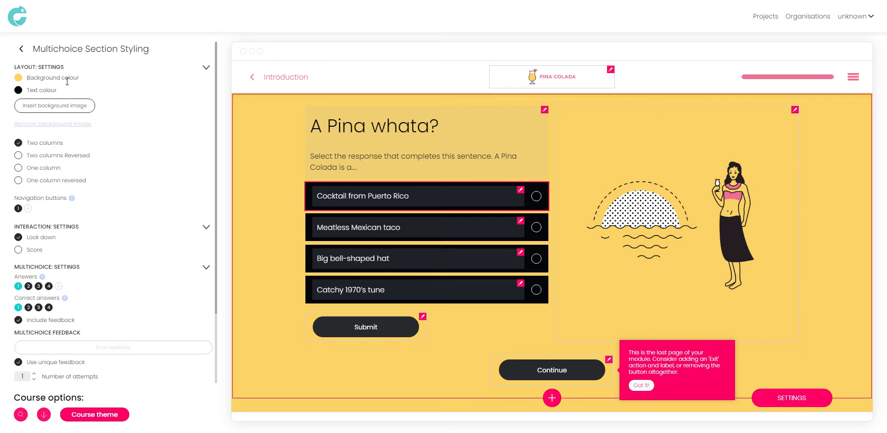
# Step: Try the theme's pink as the section's background colour and restore the theme's yellow
pyautogui.click(28, 77)
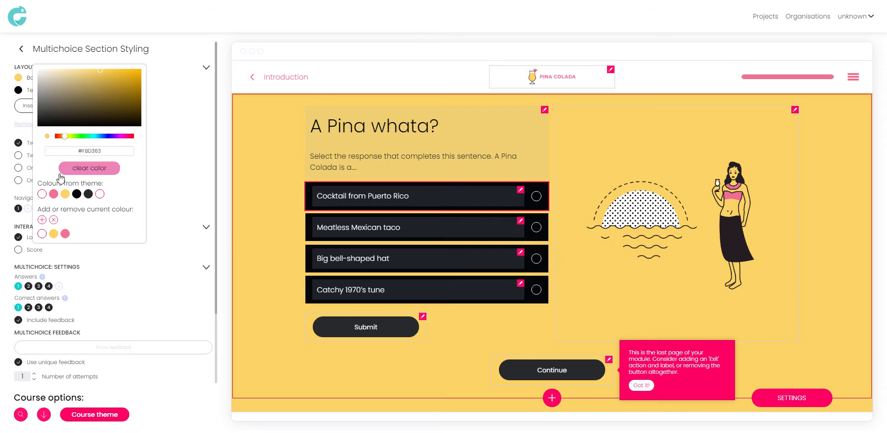
pyautogui.click(53, 194)
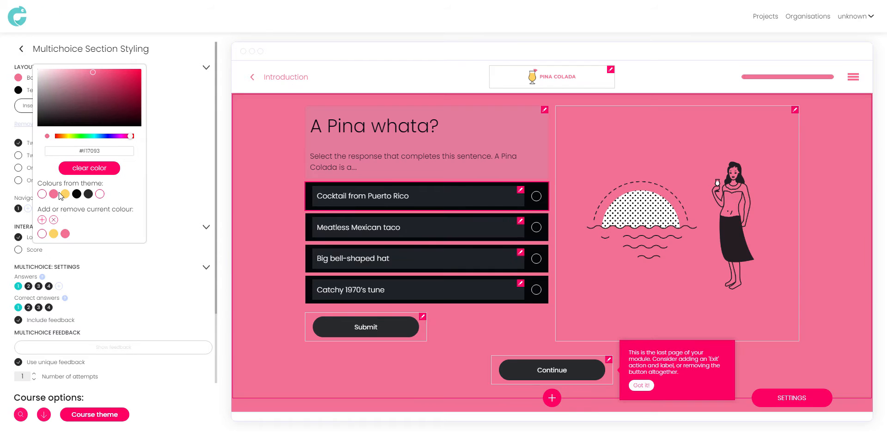
pyautogui.click(65, 195)
pyautogui.click(156, 119)
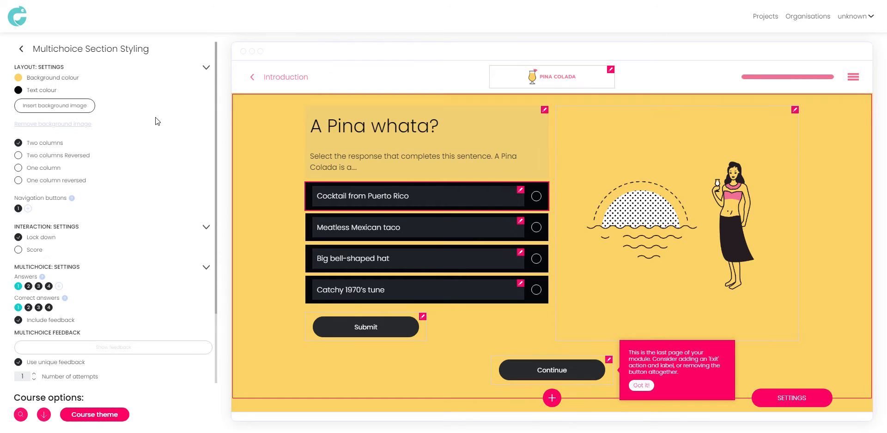
# Step: Try the theme's pink as the section's text colour and switch it back to black
pyautogui.click(19, 91)
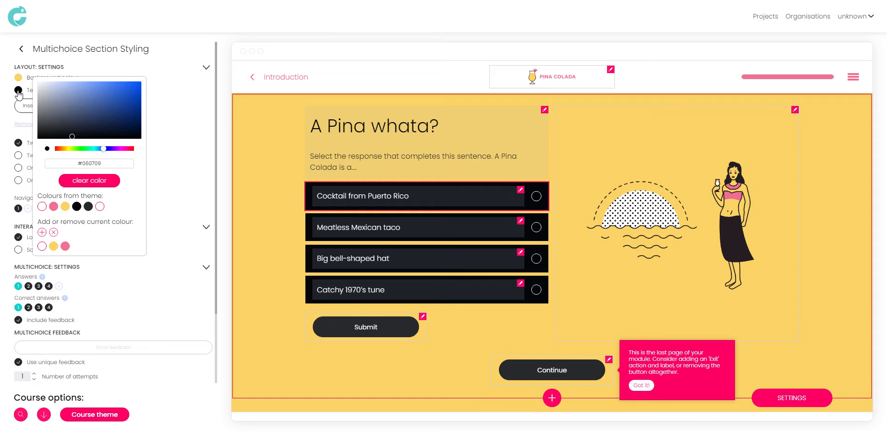
pyautogui.click(54, 206)
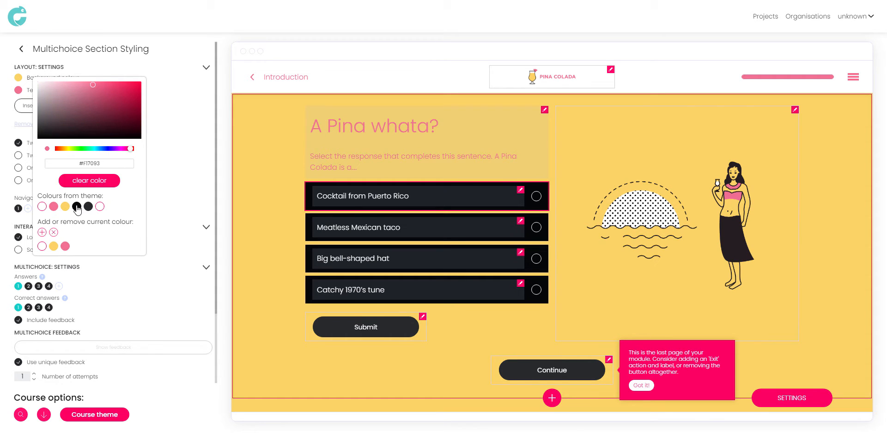
pyautogui.click(76, 207)
pyautogui.click(166, 126)
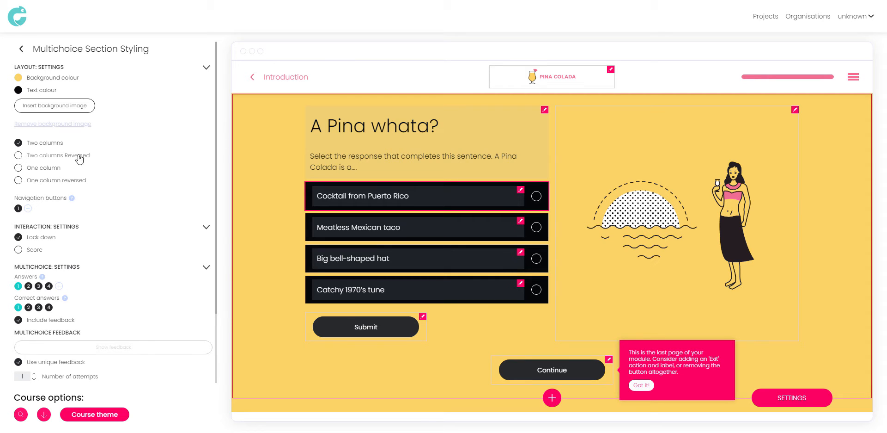
# Step: Try the Two columns Reversed, One column and One column reversed layouts, and return the section to Two columns
pyautogui.click(19, 156)
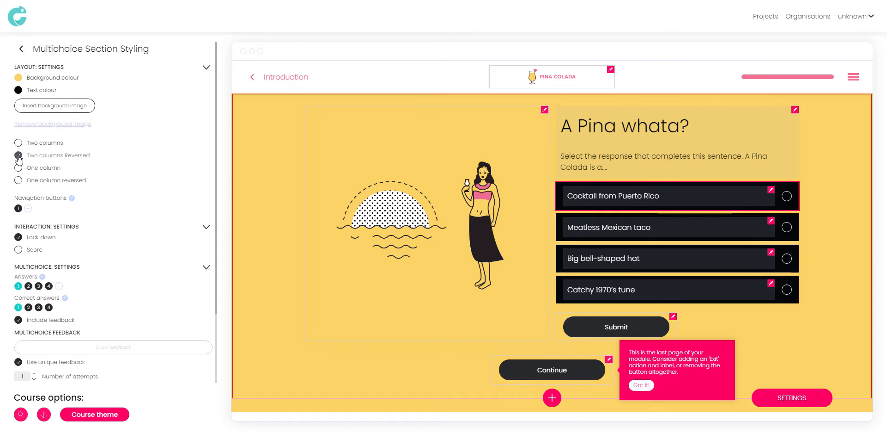
pyautogui.click(18, 169)
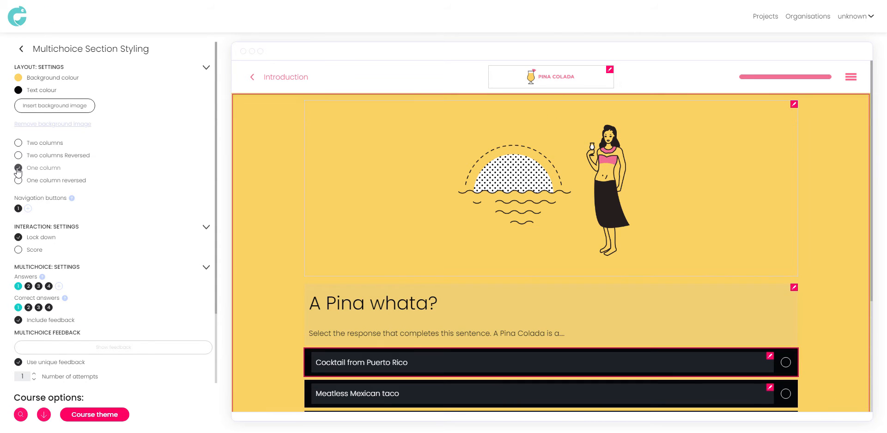
pyautogui.click(19, 180)
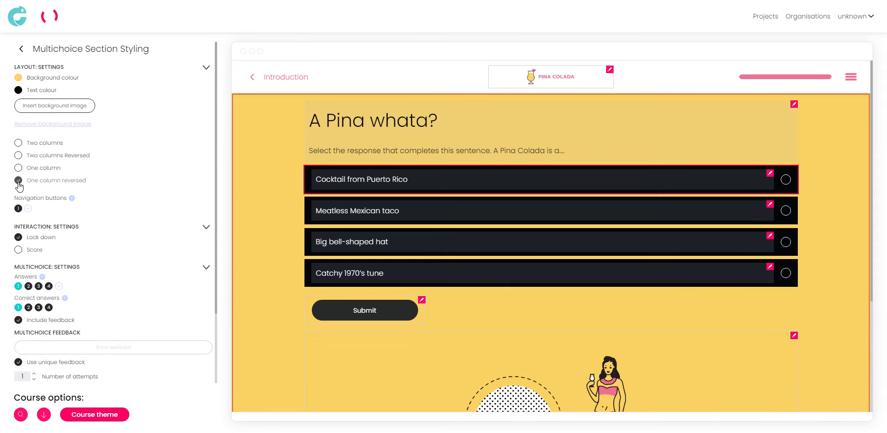
pyautogui.click(18, 144)
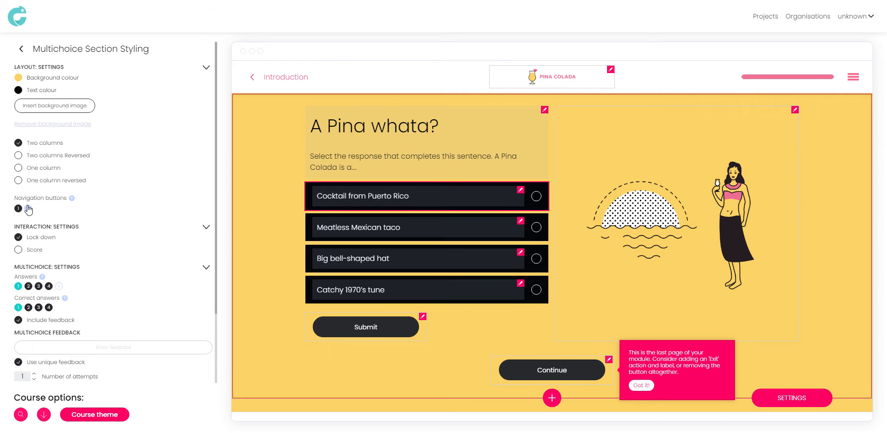
# Step: Add a second navigation button to the section and label the first one "Some page"
pyautogui.click(28, 208)
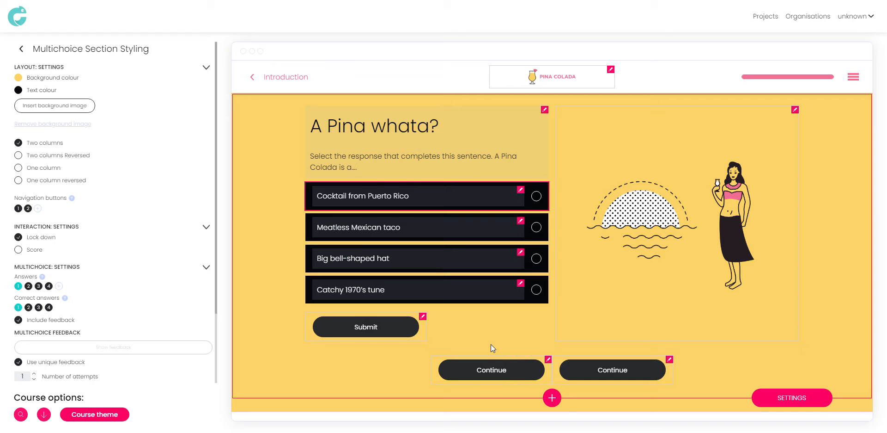
pyautogui.click(513, 370)
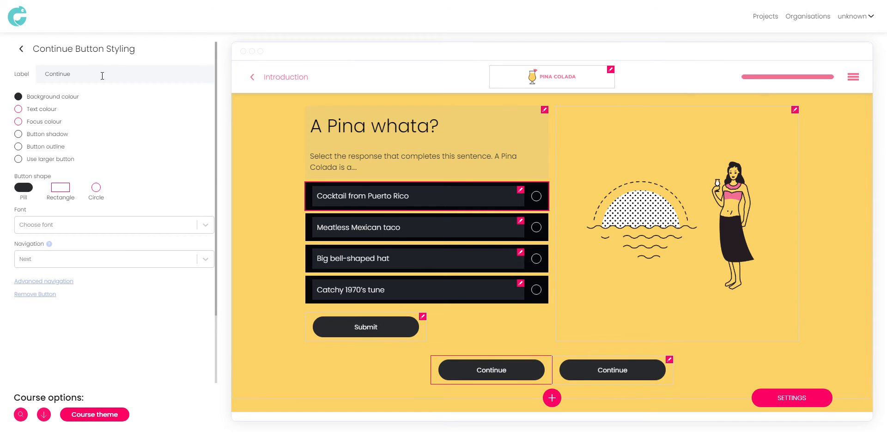
pyautogui.moveTo(103, 76); pyautogui.dragTo(31, 84)
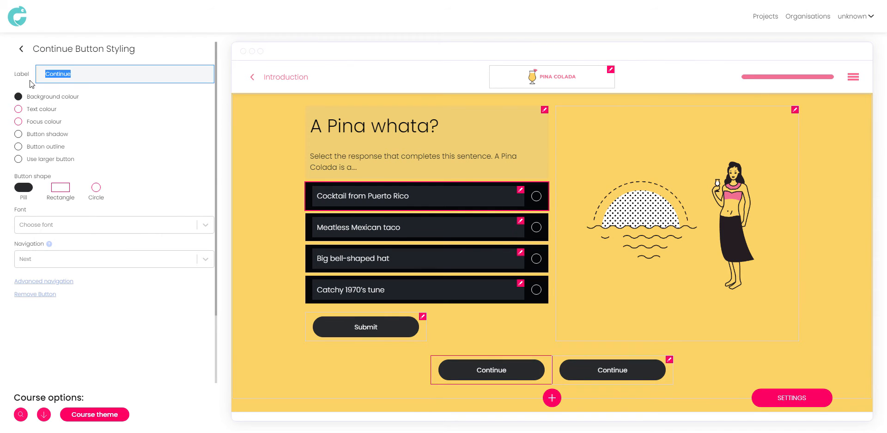
pyautogui.write('Some page')
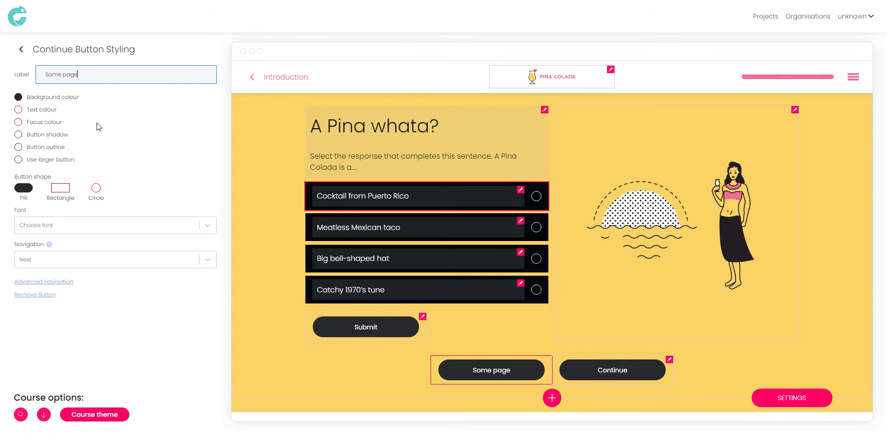
# Step: Review the "Some page" button's navigation options, choose exit in its advanced navigation, and cancel without setting the link
pyautogui.click(207, 260)
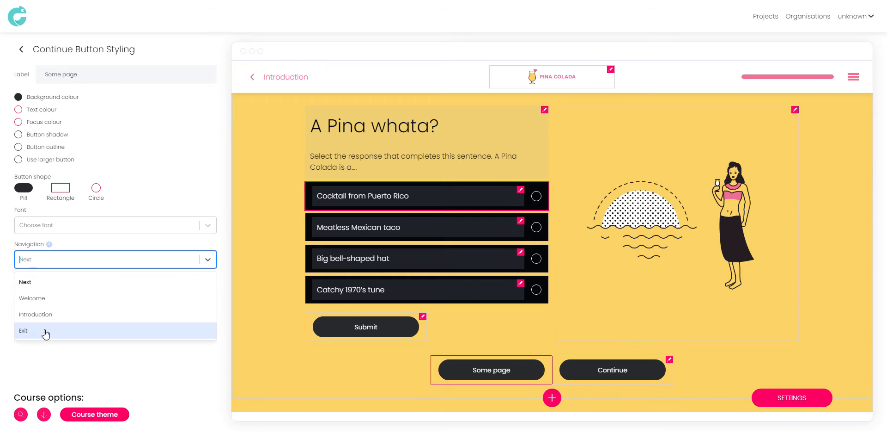
pyautogui.click(211, 259)
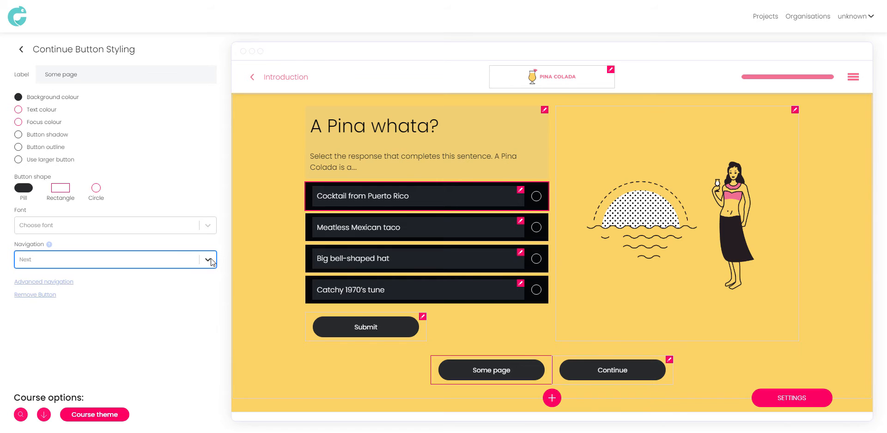
pyautogui.click(68, 286)
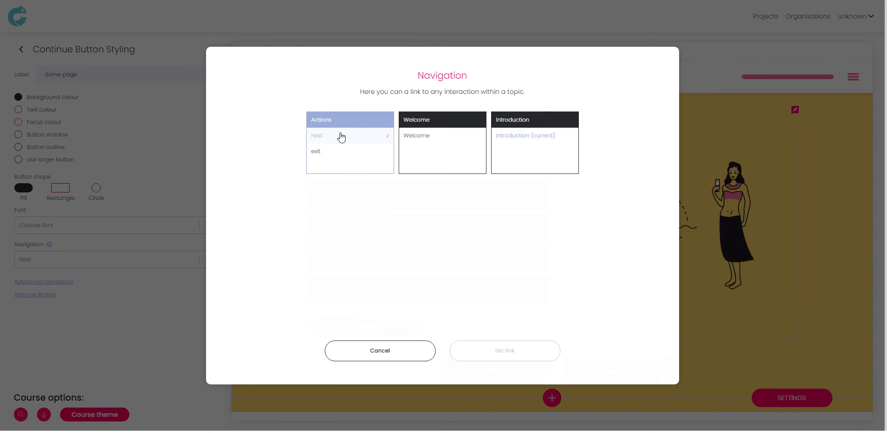
pyautogui.click(325, 152)
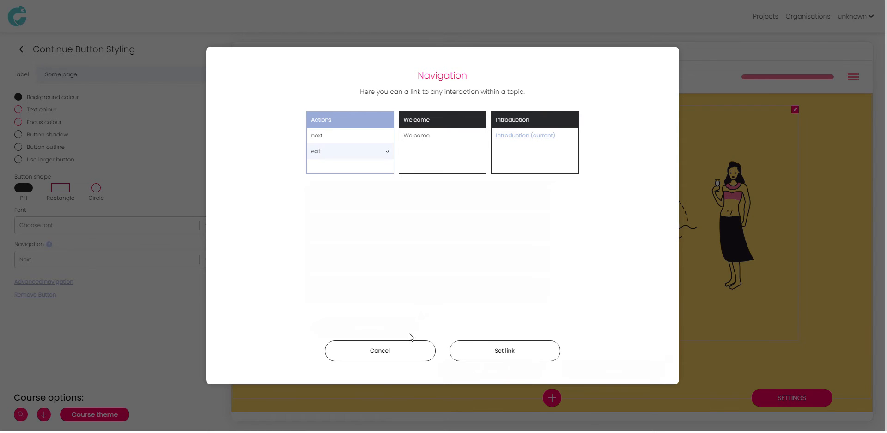
pyautogui.click(405, 353)
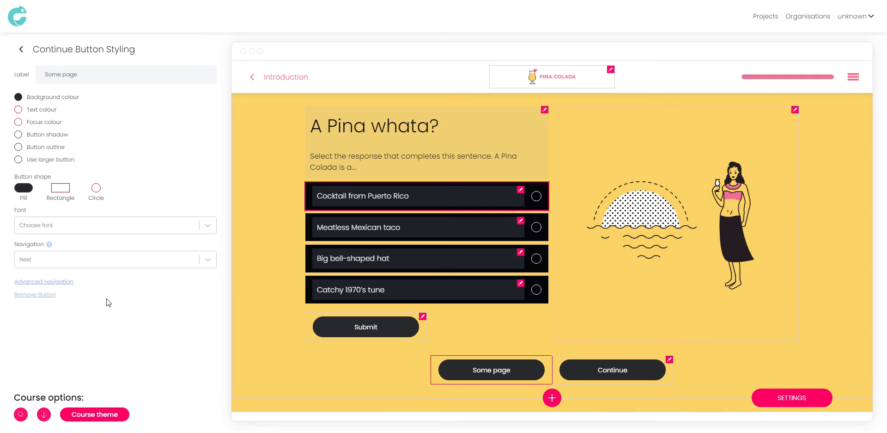
# Step: Remove the "Some page" button from the section
pyautogui.click(47, 296)
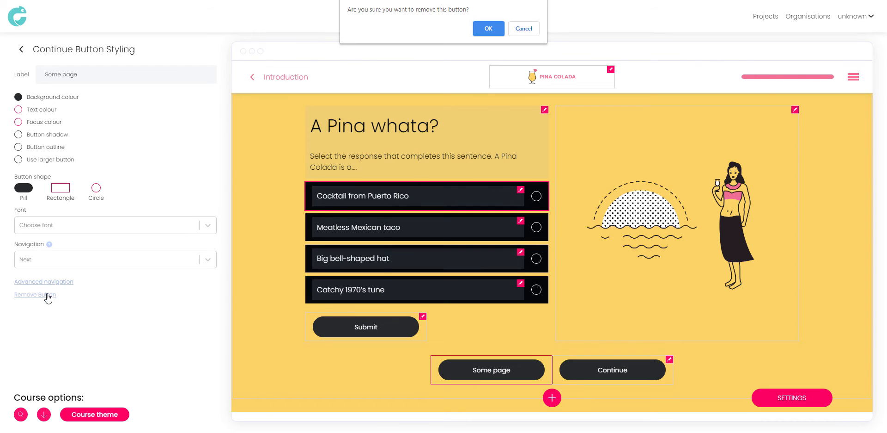
pyautogui.click(496, 28)
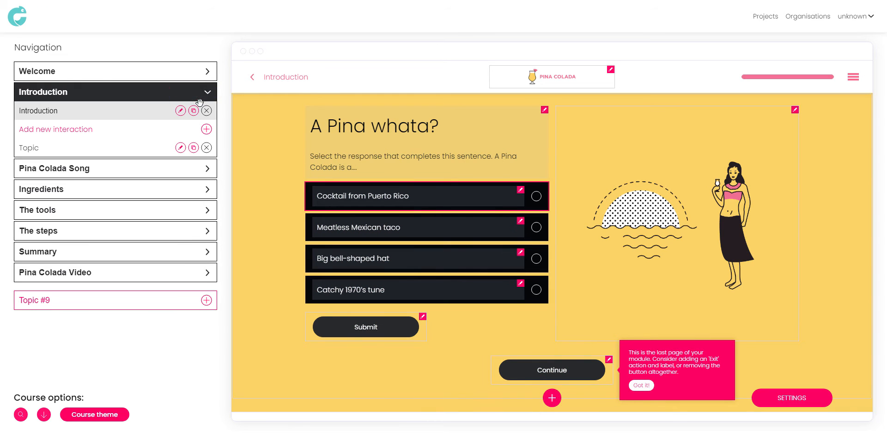
# Step: Reopen the Introduction interaction's styling and switch Lock down off and on again
pyautogui.click(180, 114)
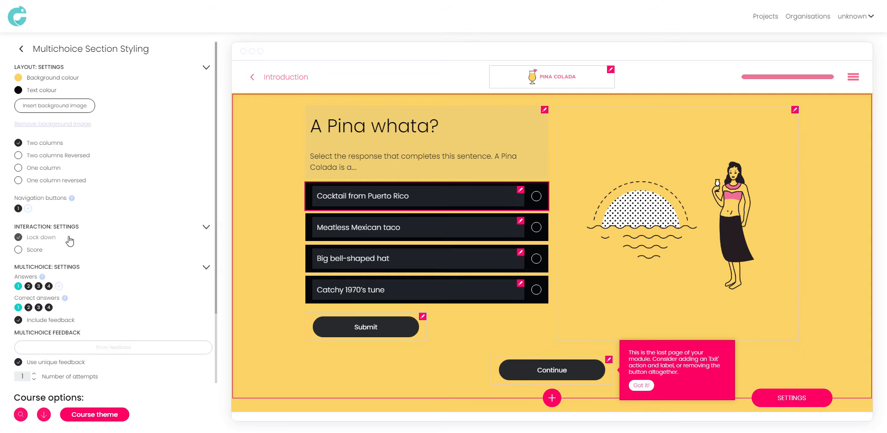
pyautogui.click(19, 238)
pyautogui.click(18, 238)
# Step: Add a fifth answer option reading "A South American dance" to the multichoice question
pyautogui.click(58, 286)
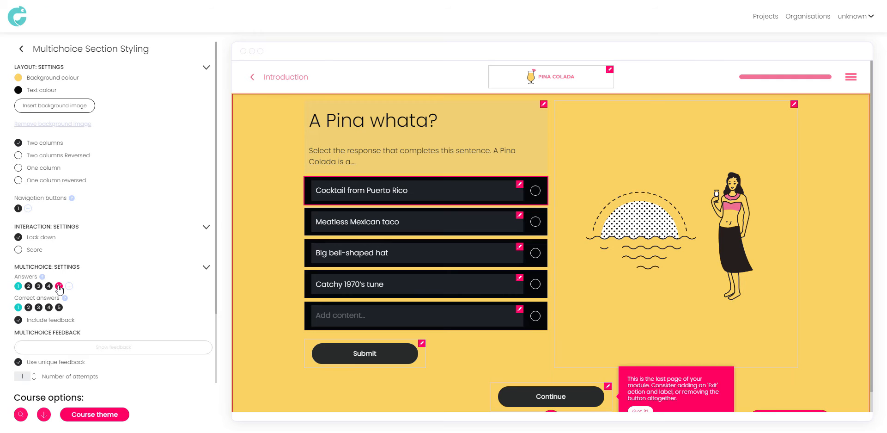
pyautogui.click(335, 316)
pyautogui.write('A So')
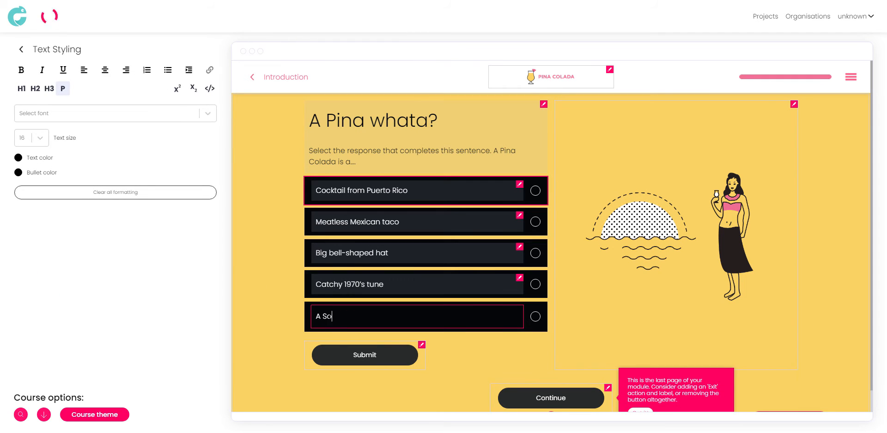
pyautogui.write('uth American dance')
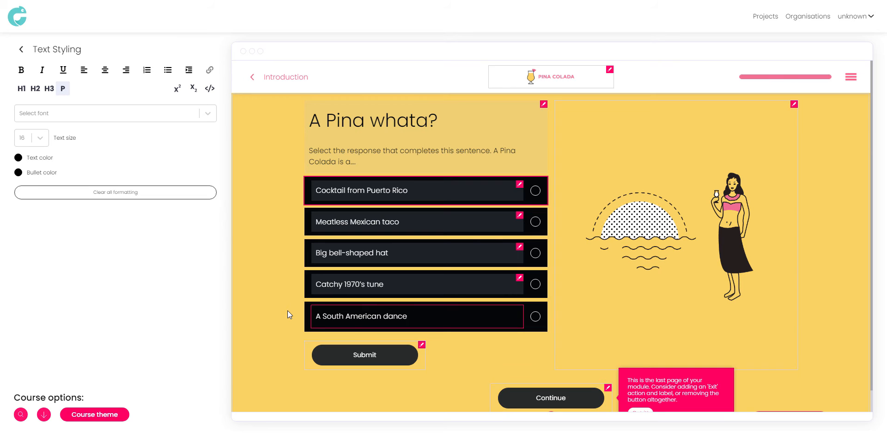
pyautogui.click(21, 49)
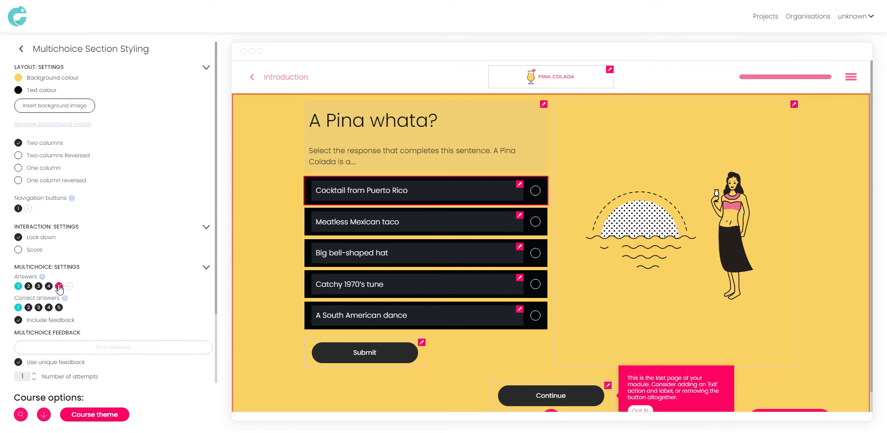
# Step: Remove the fifth answer option from the multichoice question
pyautogui.click(59, 286)
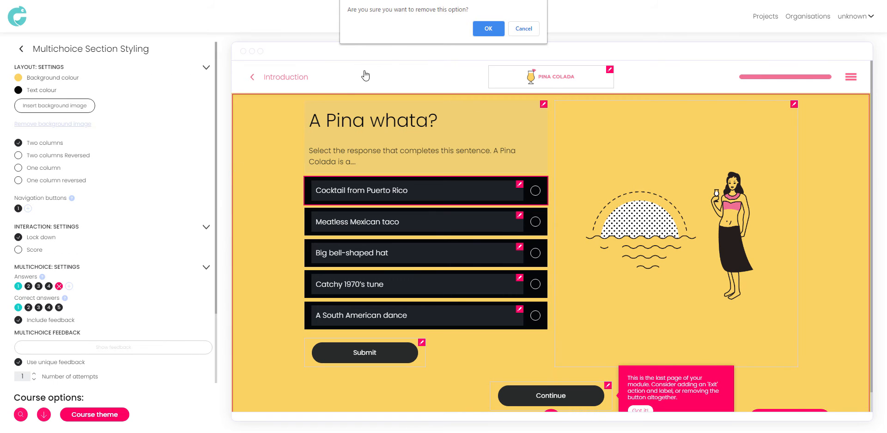
pyautogui.click(485, 26)
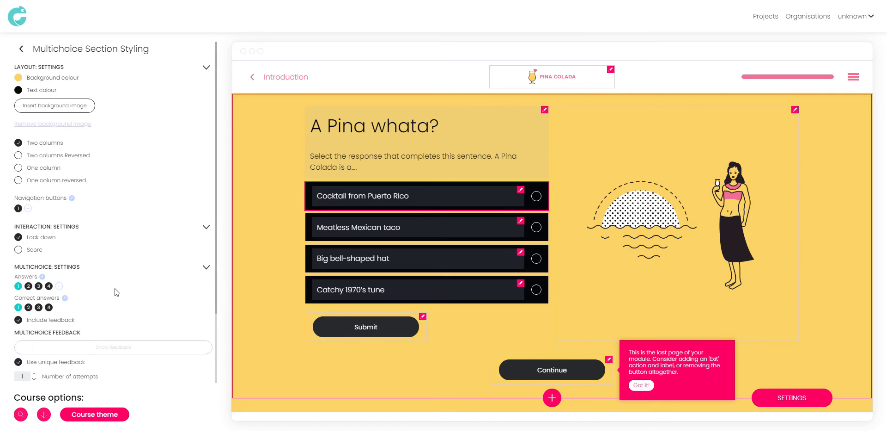
# Step: Try marking answer 3 as an additional correct answer and unmark it again
pyautogui.click(39, 306)
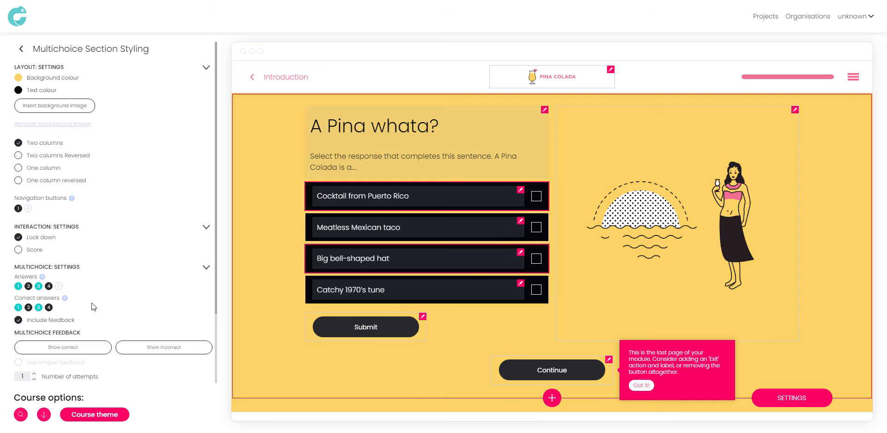
pyautogui.click(38, 308)
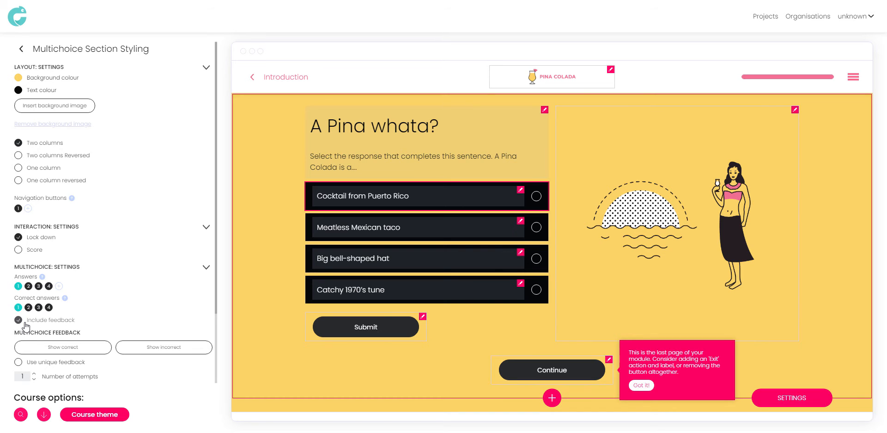
# Step: Preview the multichoice question's correct and incorrect feedback popups, then close the preview
pyautogui.click(81, 348)
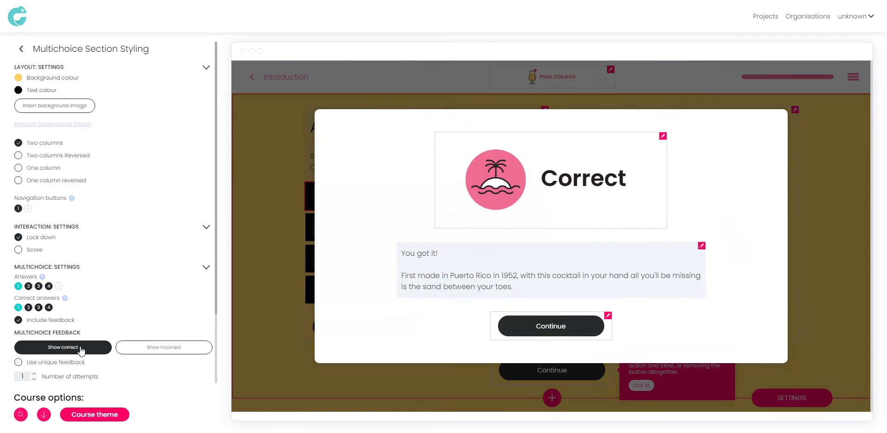
pyautogui.click(189, 352)
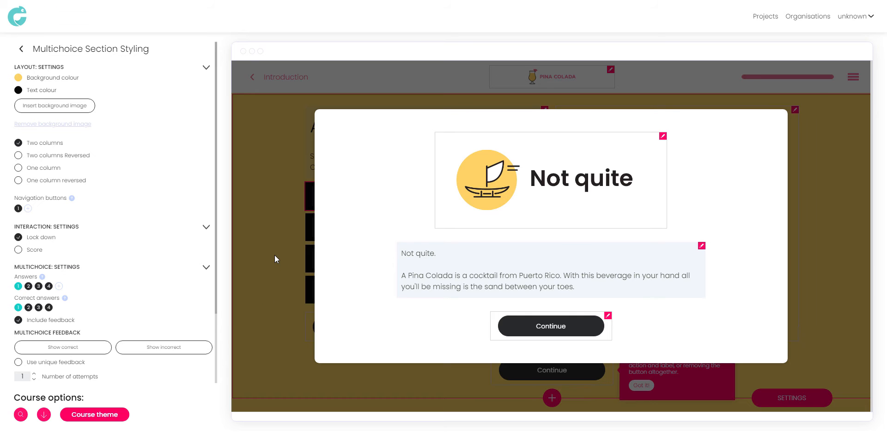
pyautogui.click(275, 255)
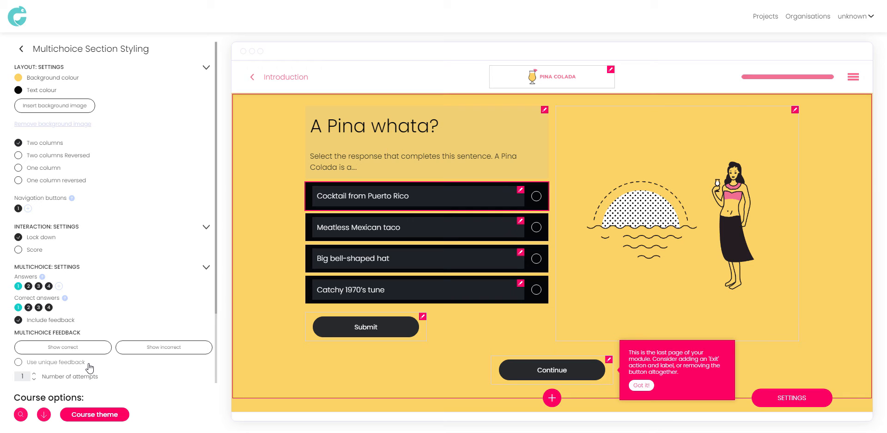
# Step: Try unique feedback by previewing the popup for the answer "Catchy 1970's tune", and switch unique feedback off again
pyautogui.click(18, 362)
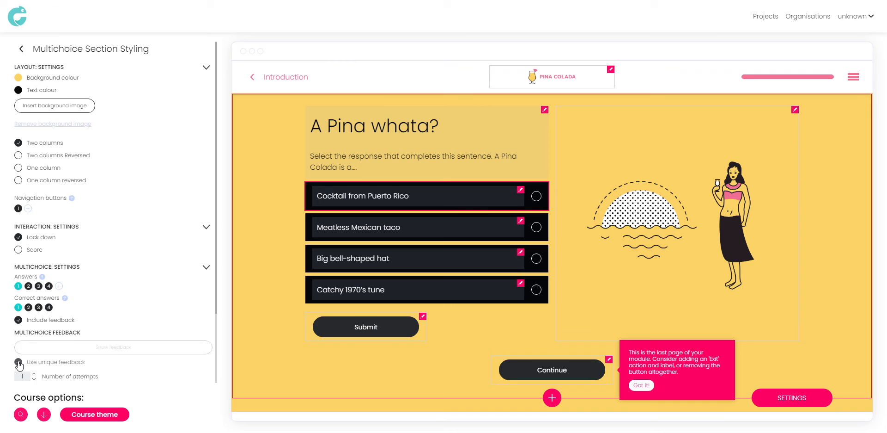
pyautogui.click(537, 290)
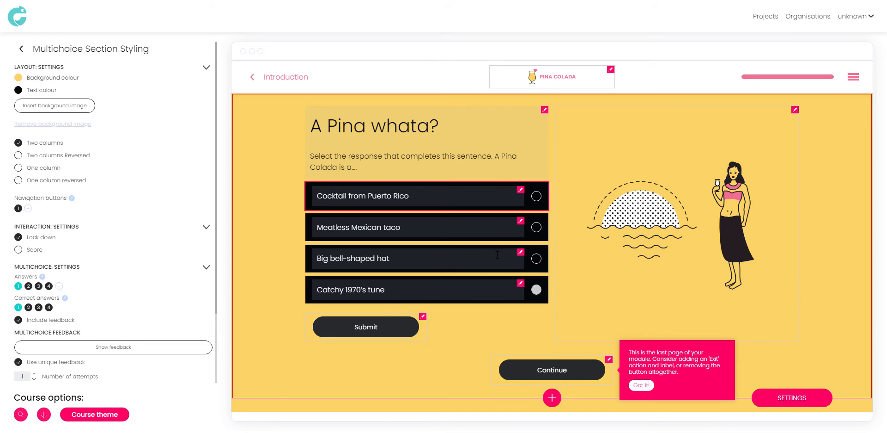
pyautogui.click(128, 350)
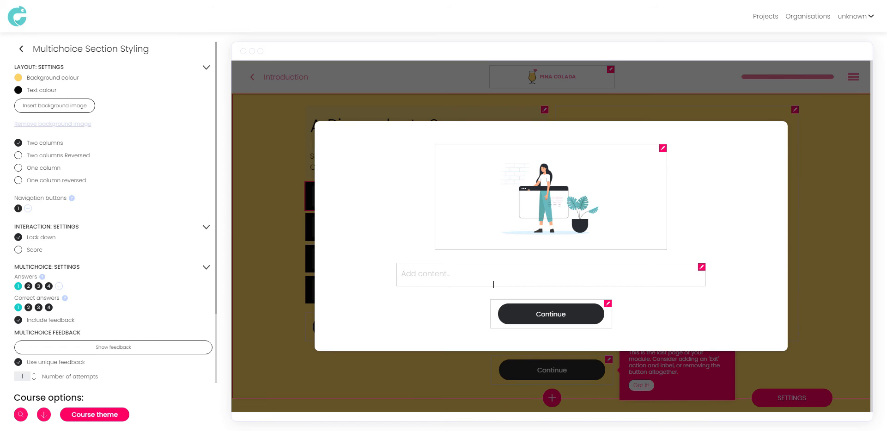
pyautogui.click(278, 271)
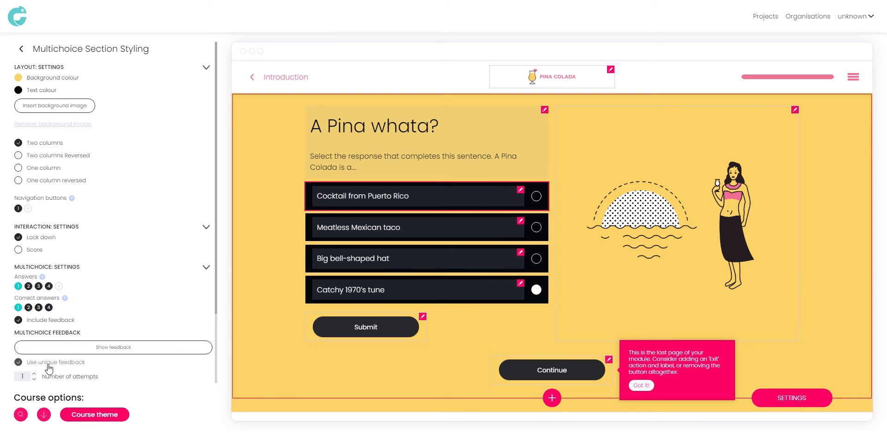
pyautogui.click(19, 362)
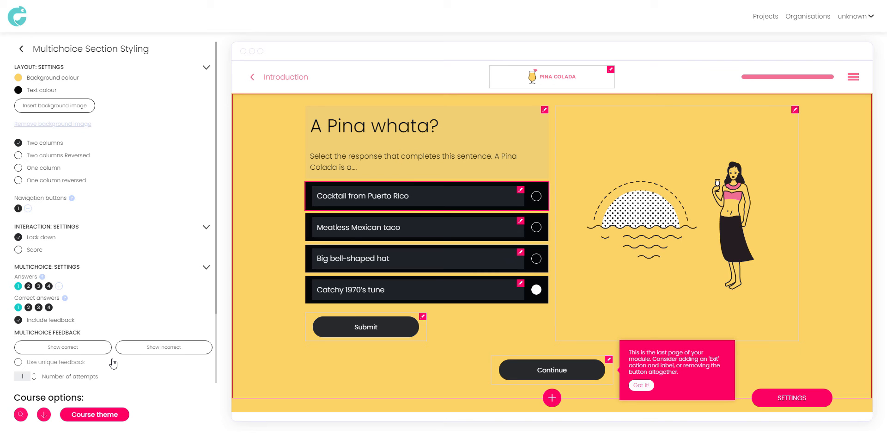
# Step: Check the shared correct and incorrect feedback popups again with unique feedback switched off, and close them
pyautogui.click(95, 347)
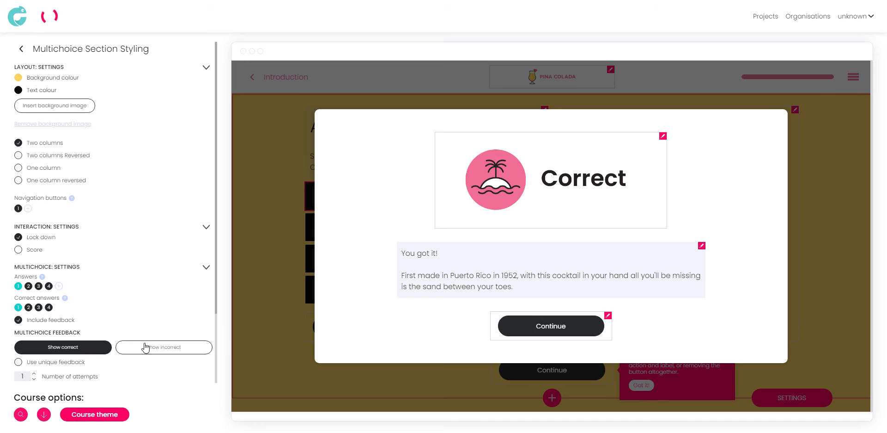
pyautogui.click(157, 347)
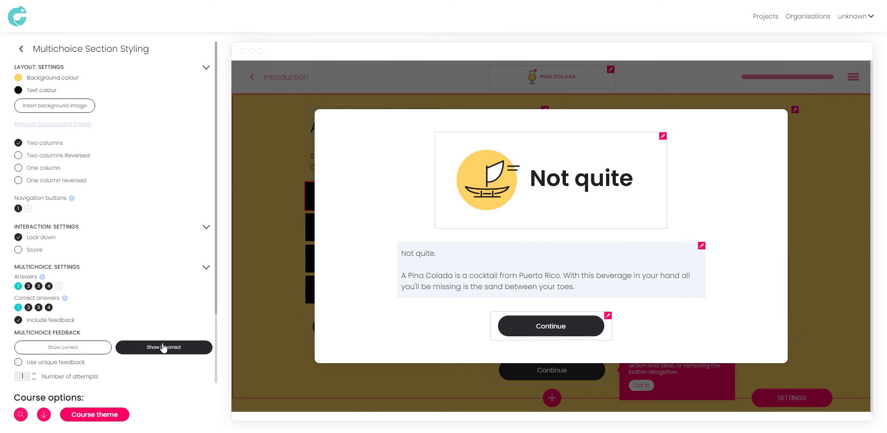
pyautogui.click(264, 342)
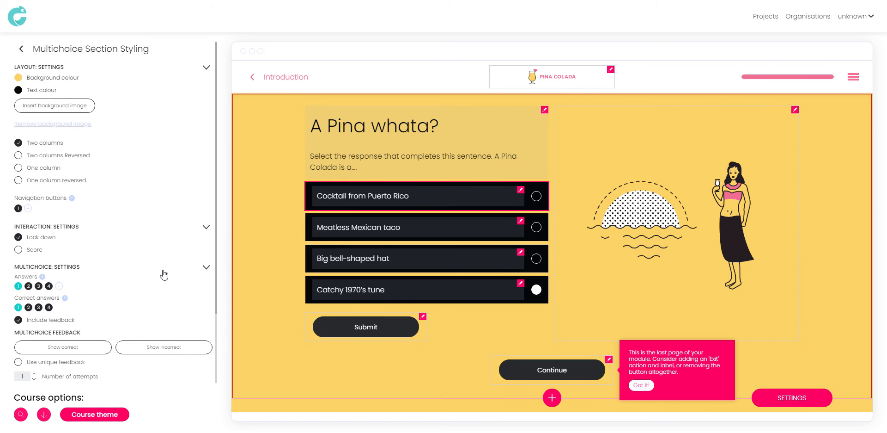
# Step: Set the number of attempts to 2, display the attempted feedback popup, and switch Show attempt number off and on again
pyautogui.scroll(-2, 164, 275)
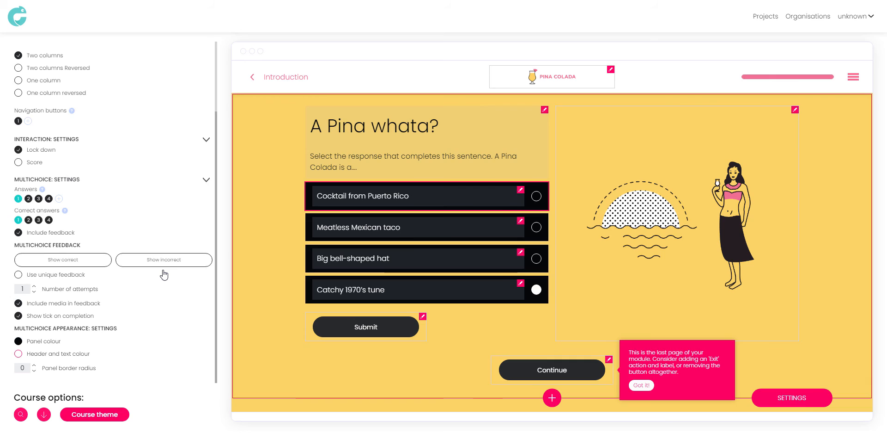
pyautogui.click(34, 286)
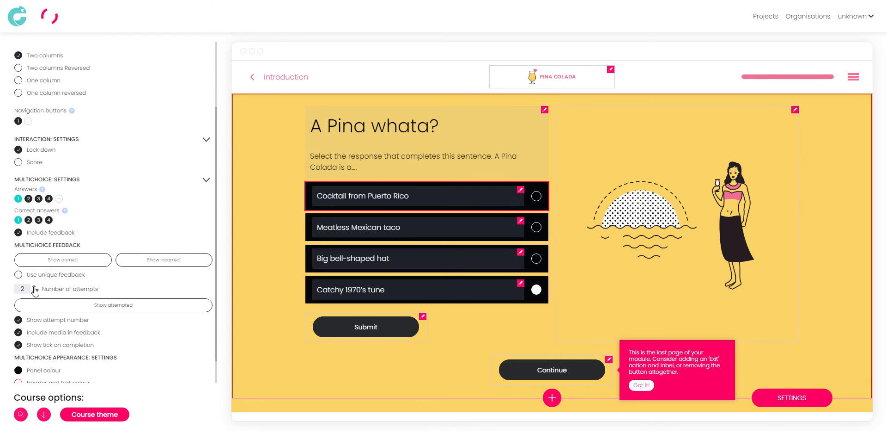
pyautogui.click(152, 305)
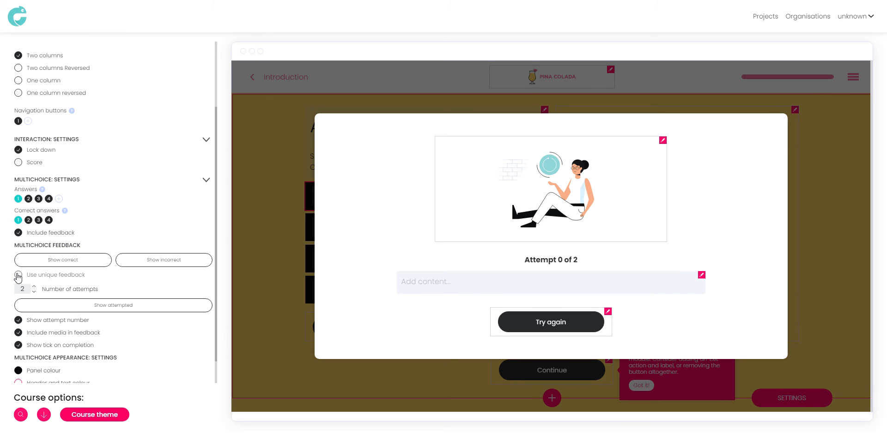
pyautogui.click(19, 321)
pyautogui.click(18, 321)
# Step: Enter "Not quite, have another go." as the content of the attempted feedback popup and close it
pyautogui.click(420, 284)
pyautogui.write('N')
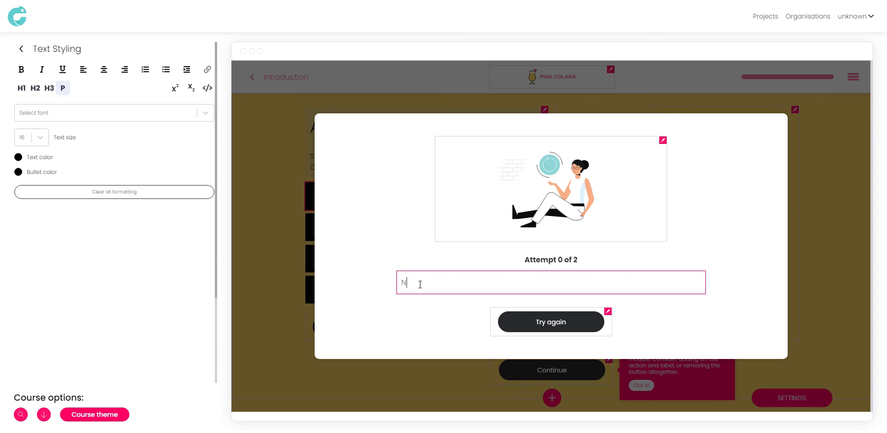
pyautogui.write('ot quite, have another go.')
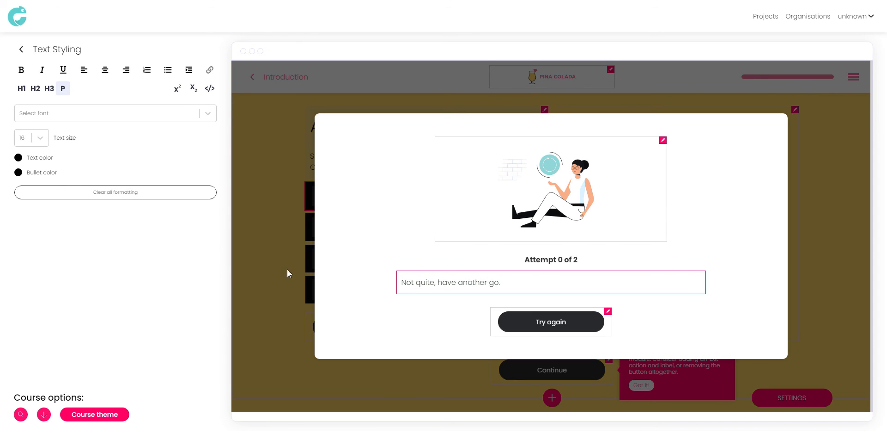
pyautogui.click(277, 279)
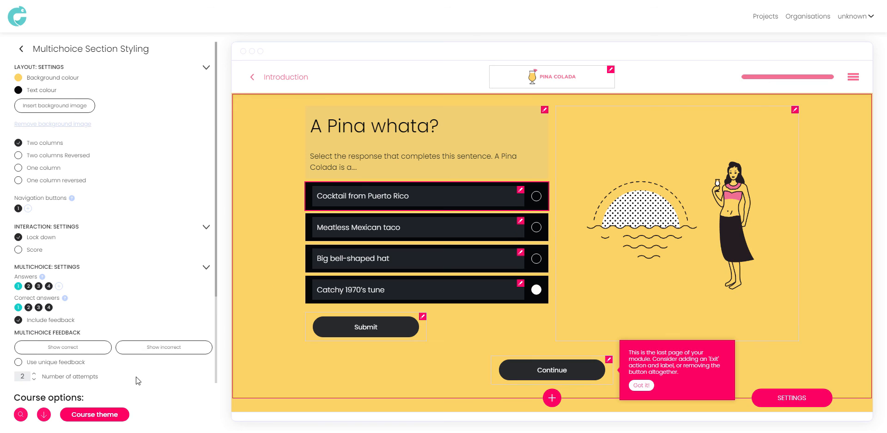
# Step: Set the multichoice question's number of attempts back to 1
pyautogui.scroll(-3, 136, 365)
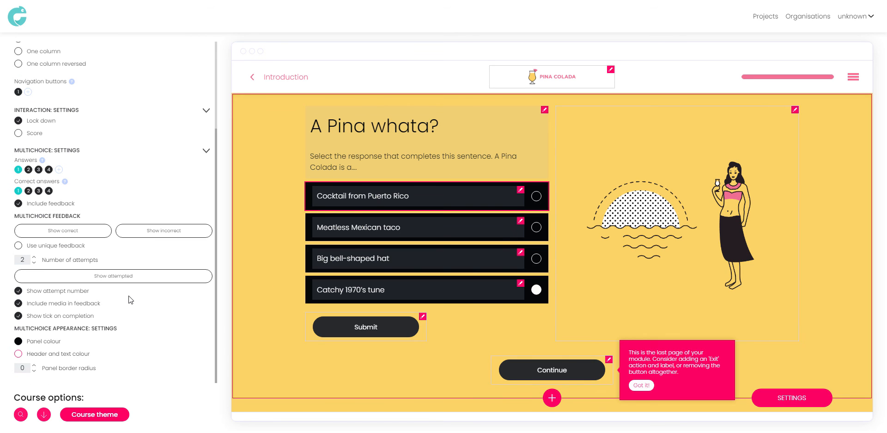
pyautogui.click(34, 263)
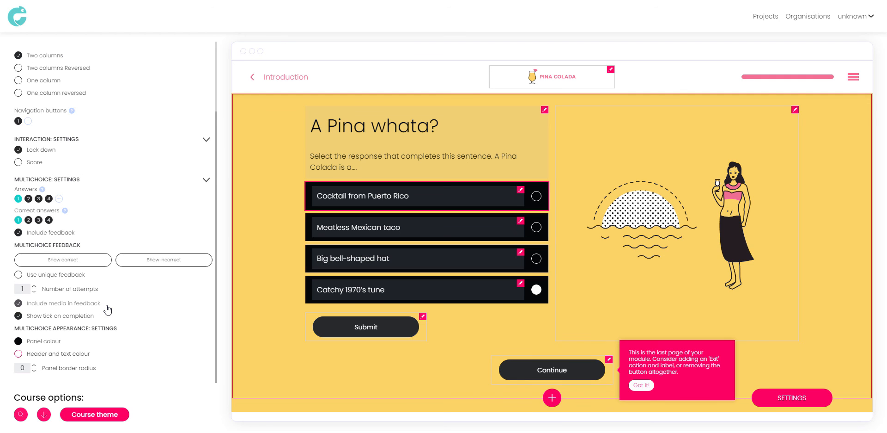
# Step: Try excluding media from the feedback, checking the correct feedback popup, and switch Include media in feedback back on
pyautogui.click(35, 303)
pyautogui.click(78, 261)
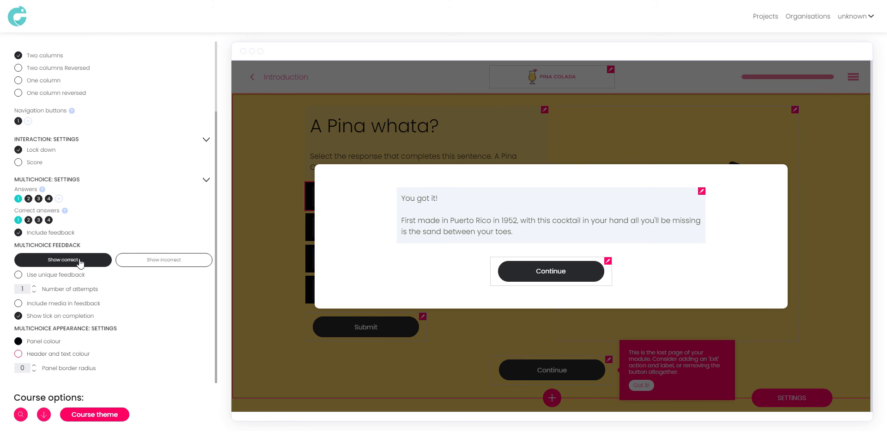
pyautogui.click(19, 303)
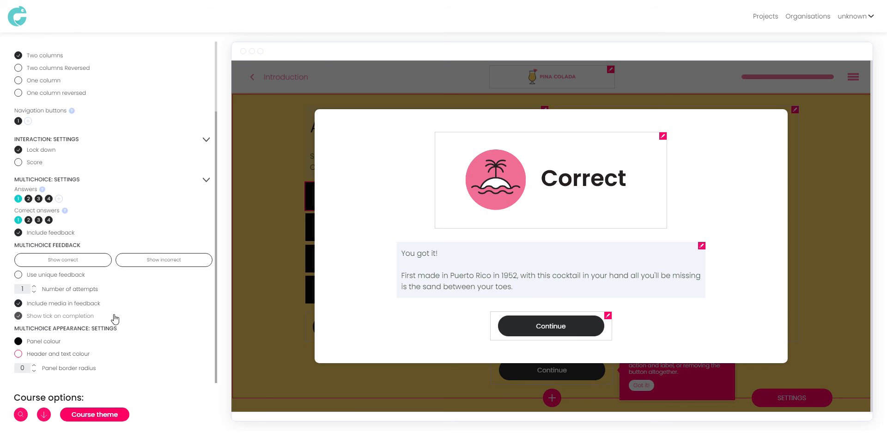
pyautogui.click(245, 311)
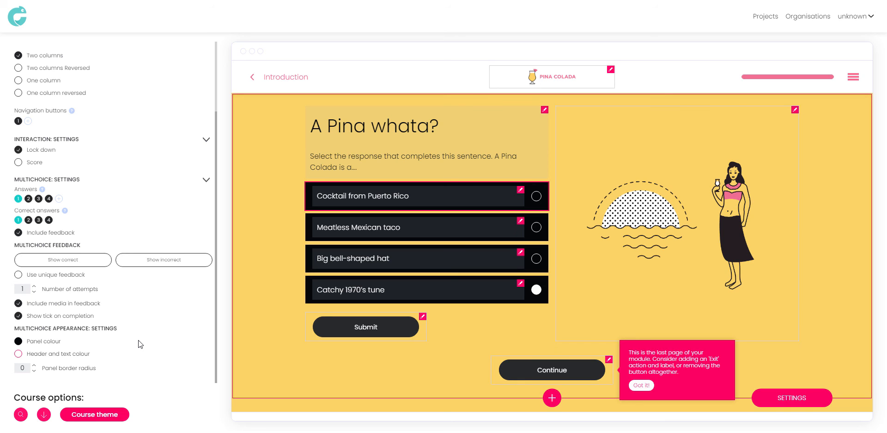
# Step: Change the panel colour of the multichoice answers to the theme's white (#FFFFFF)
pyautogui.click(18, 341)
pyautogui.click(42, 361)
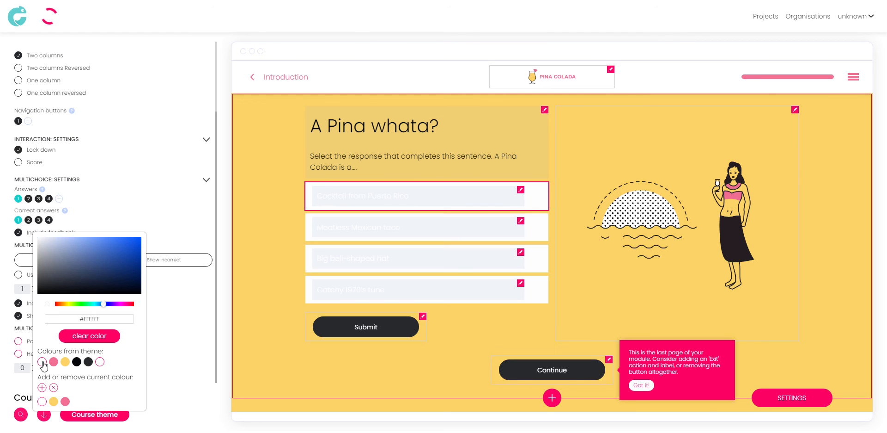
pyautogui.click(197, 339)
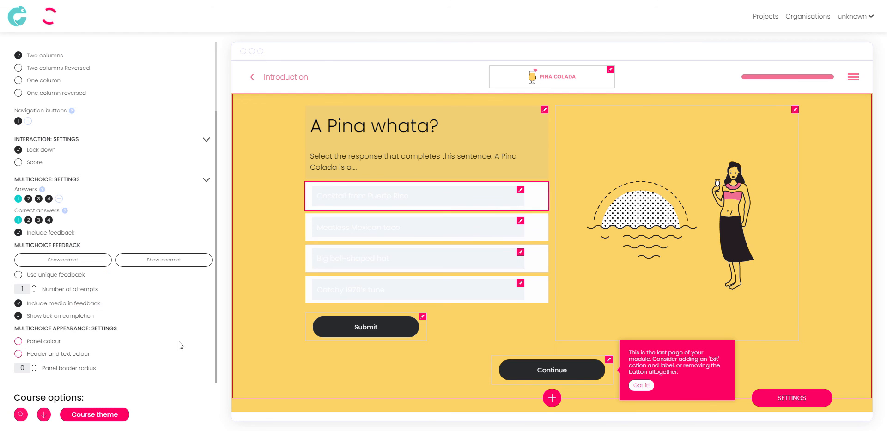
# Step: Set the answers' header and text colour to the theme's dark charcoal and return to the course navigation
pyautogui.click(19, 354)
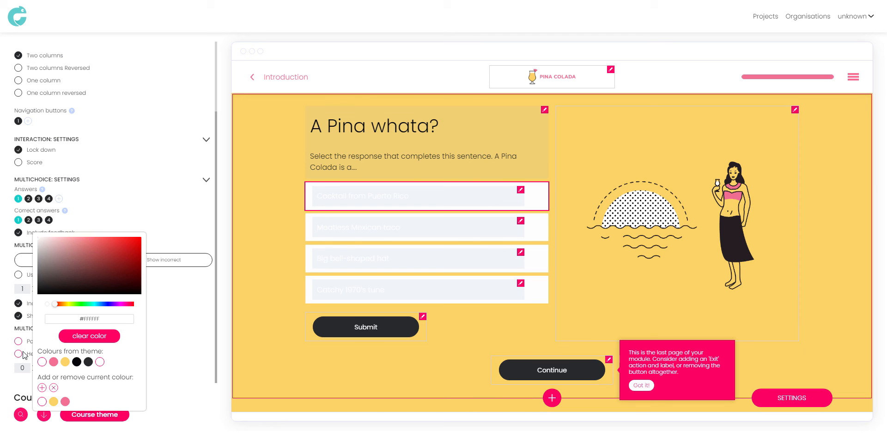
pyautogui.click(88, 361)
pyautogui.click(167, 340)
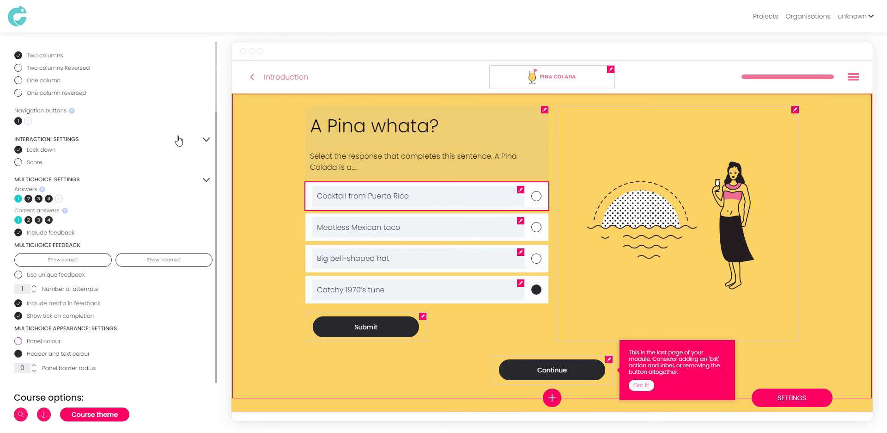
pyautogui.scroll(2, 176, 138)
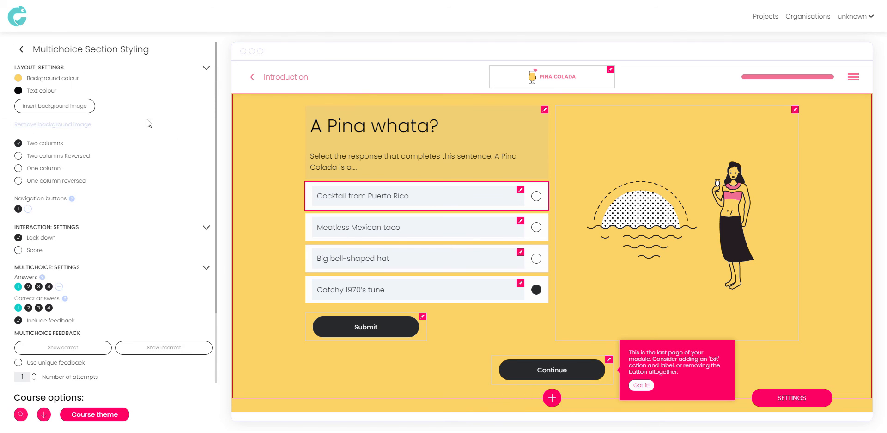
pyautogui.click(21, 49)
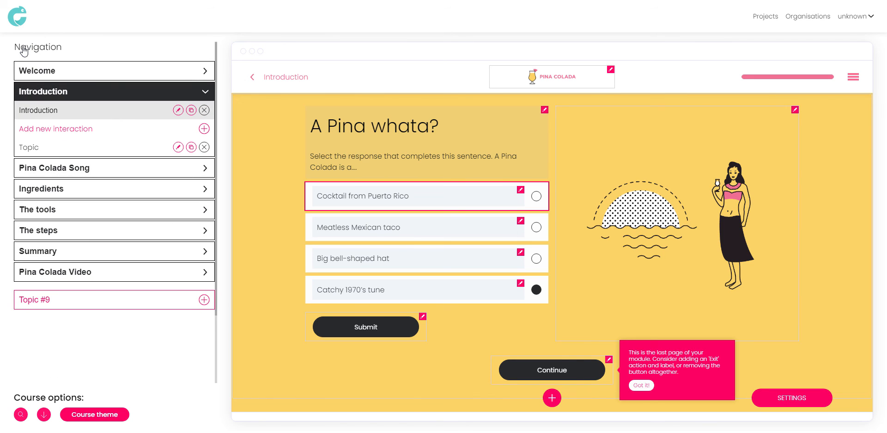